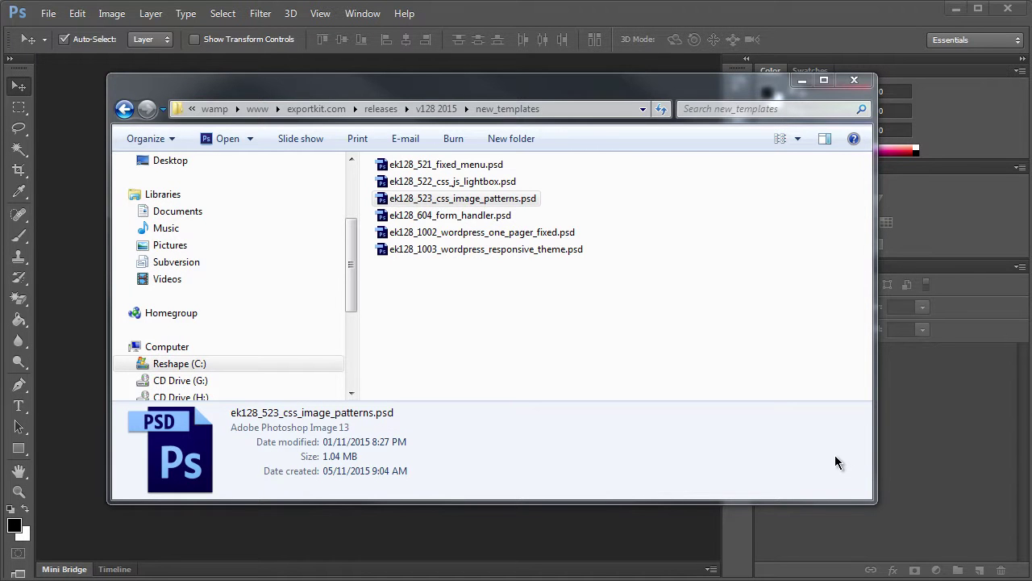
Open ek128_523_css_image_patterns.psd in Photoshop and select the Rectangle 1 layer followed by the test pattern layer.
click(487, 202)
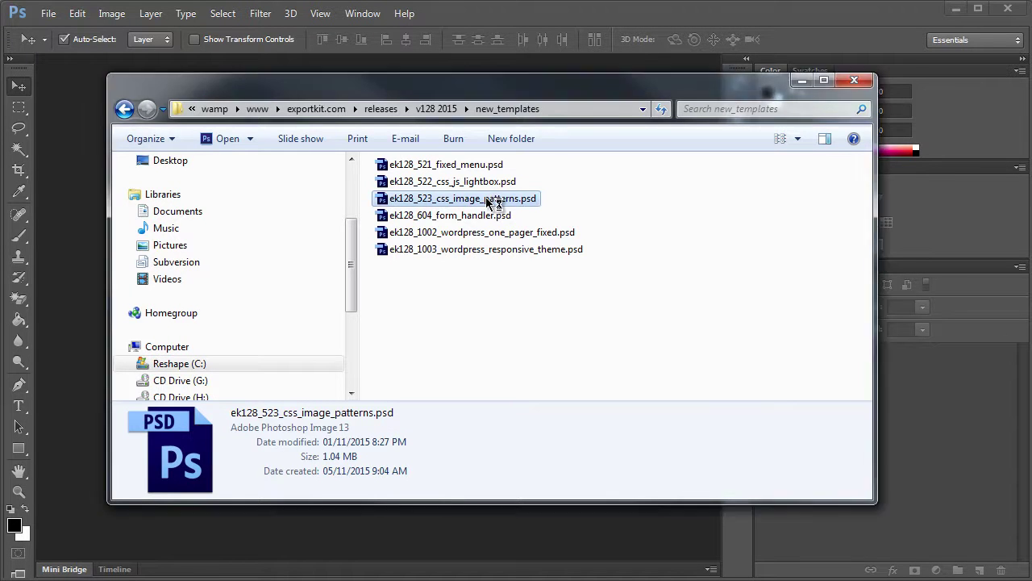
double_click(488, 202)
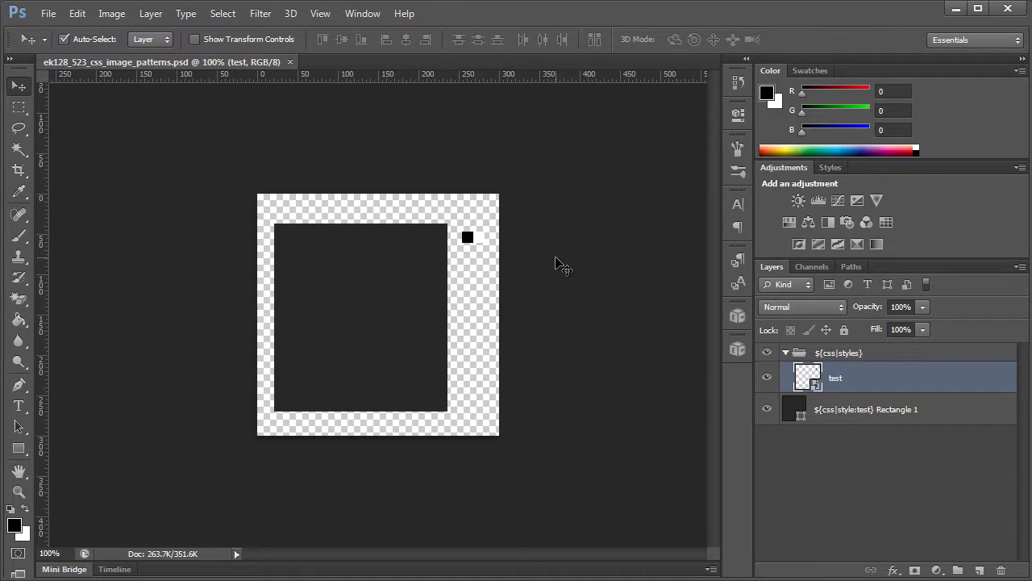
click(356, 294)
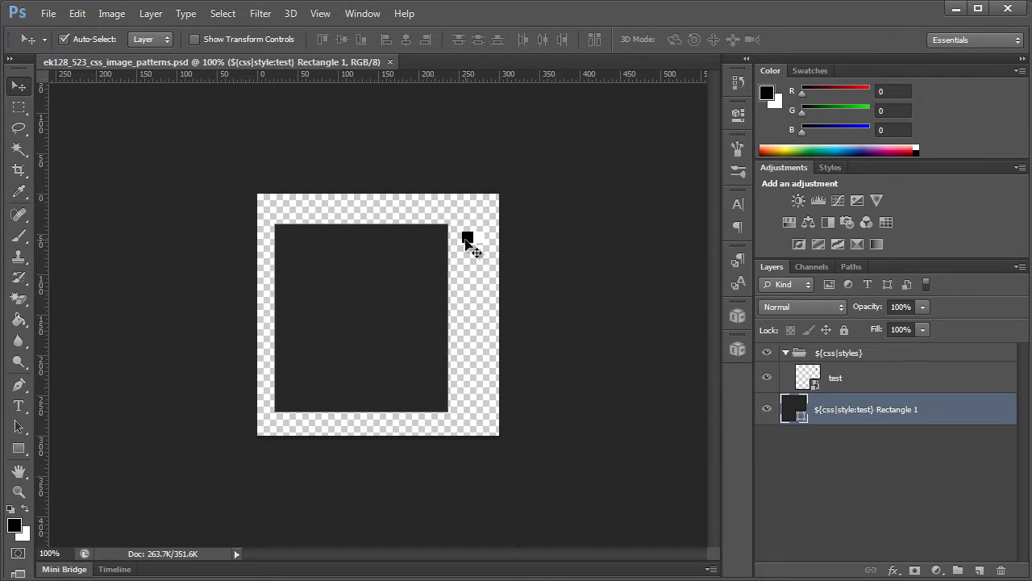
click(467, 239)
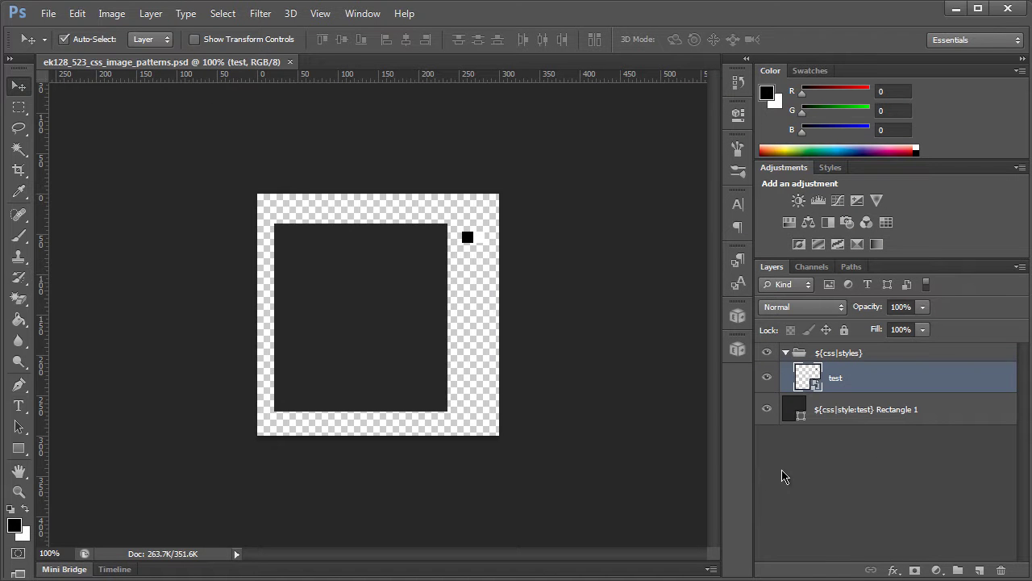
Export the document with Export Kit as HTML5, with PNG images and CSS included, and close the finished export dialog.
click(736, 349)
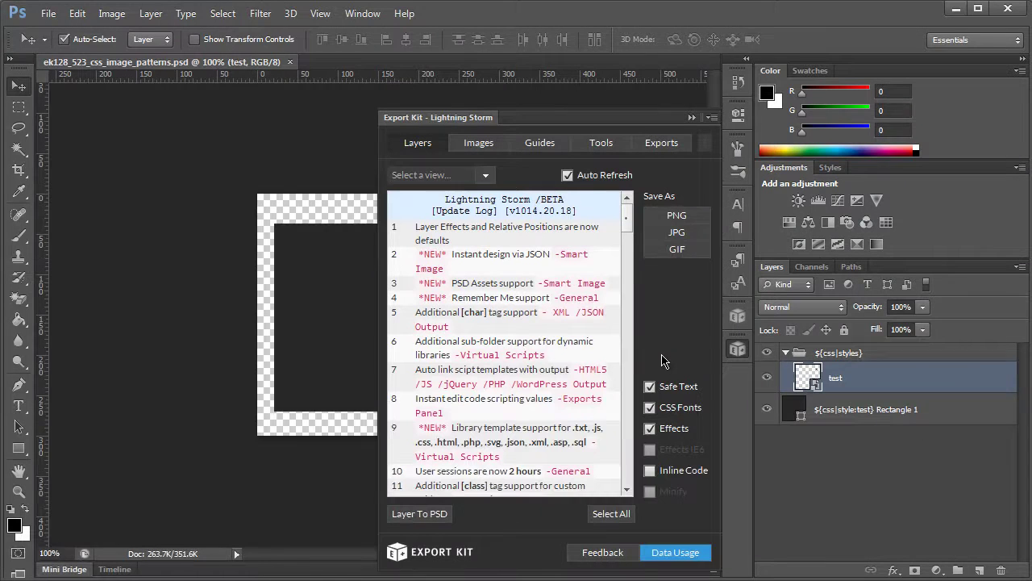
click(663, 142)
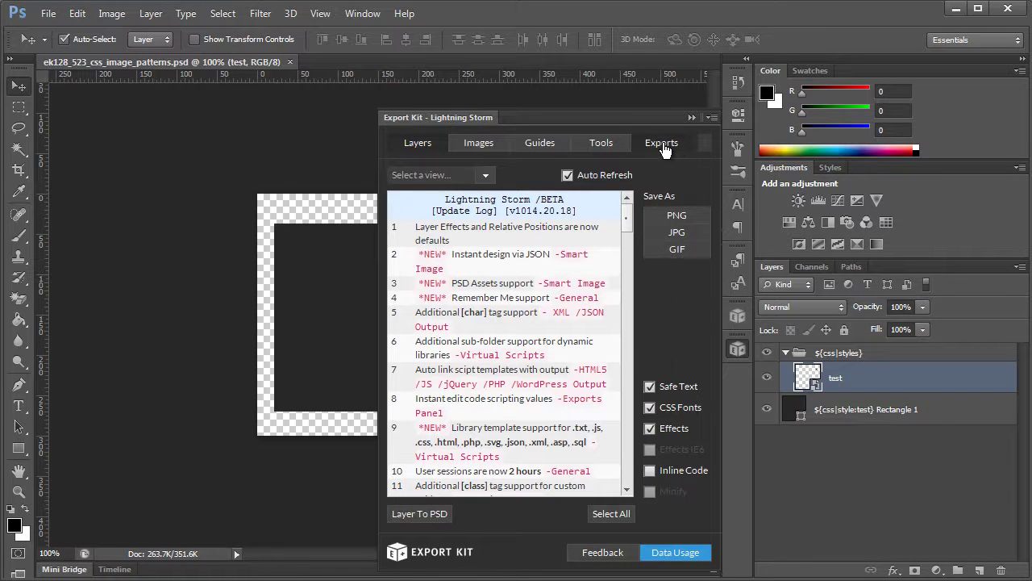
click(515, 184)
click(466, 234)
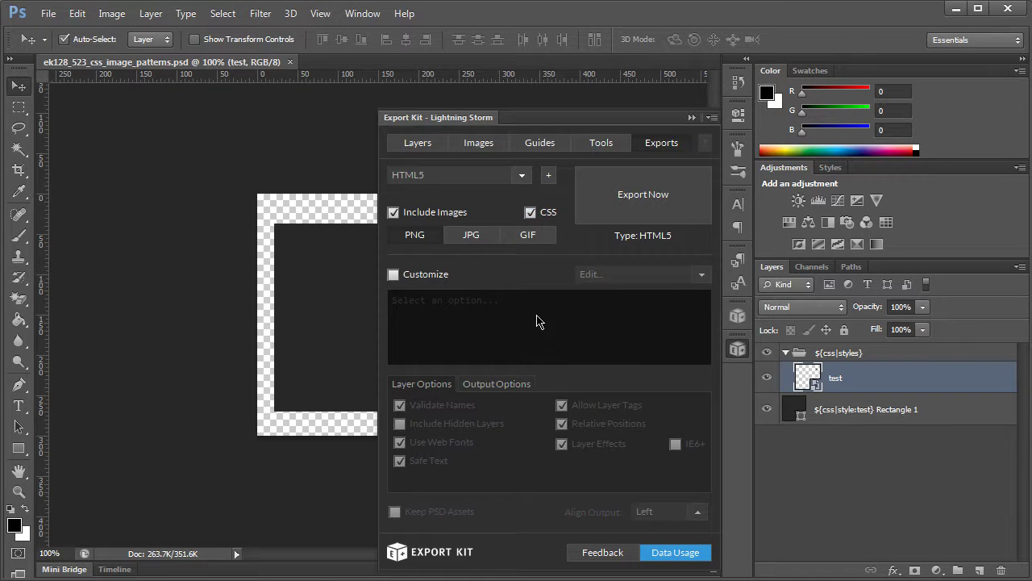
click(660, 202)
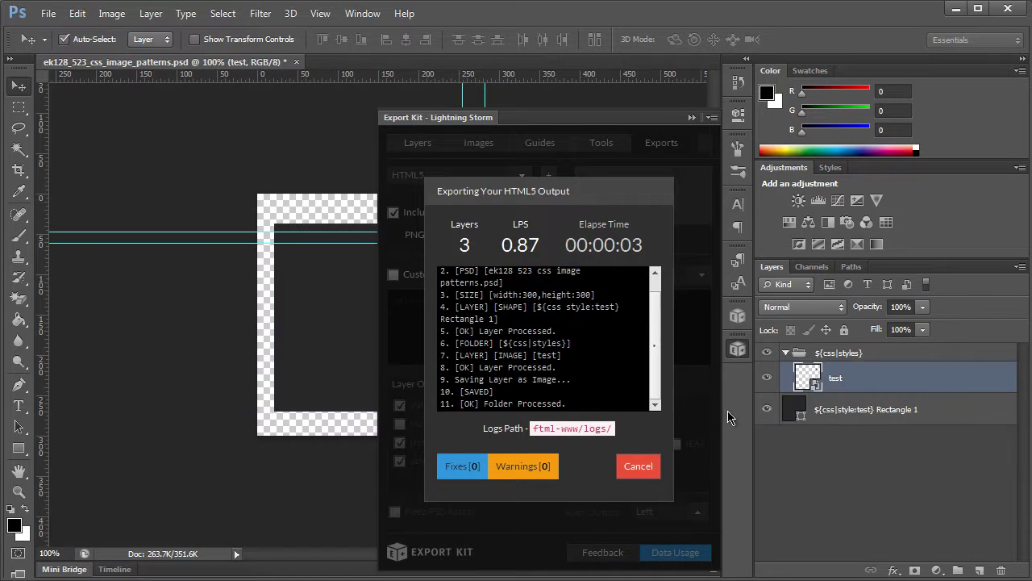
click(921, 489)
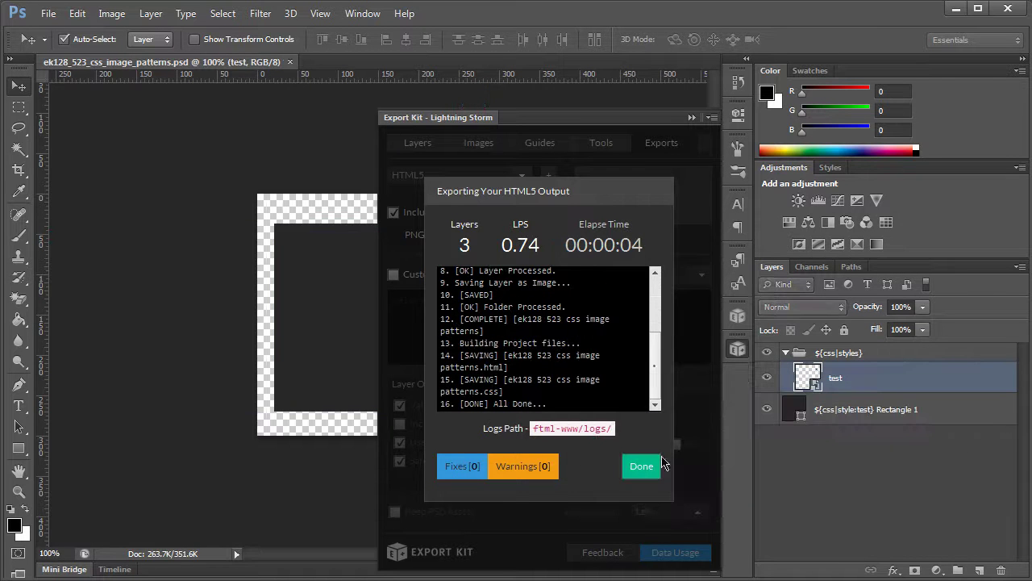
click(639, 467)
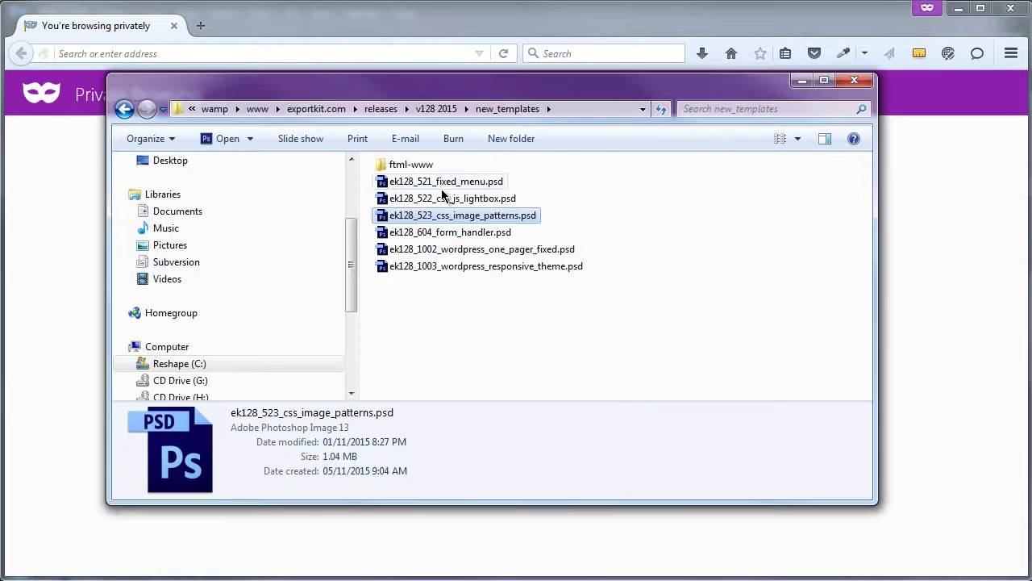
Open ek128_523_css_image_patterns.html from the ftml-www/html5 folder in the browser to check the exported pattern.
double_click(422, 166)
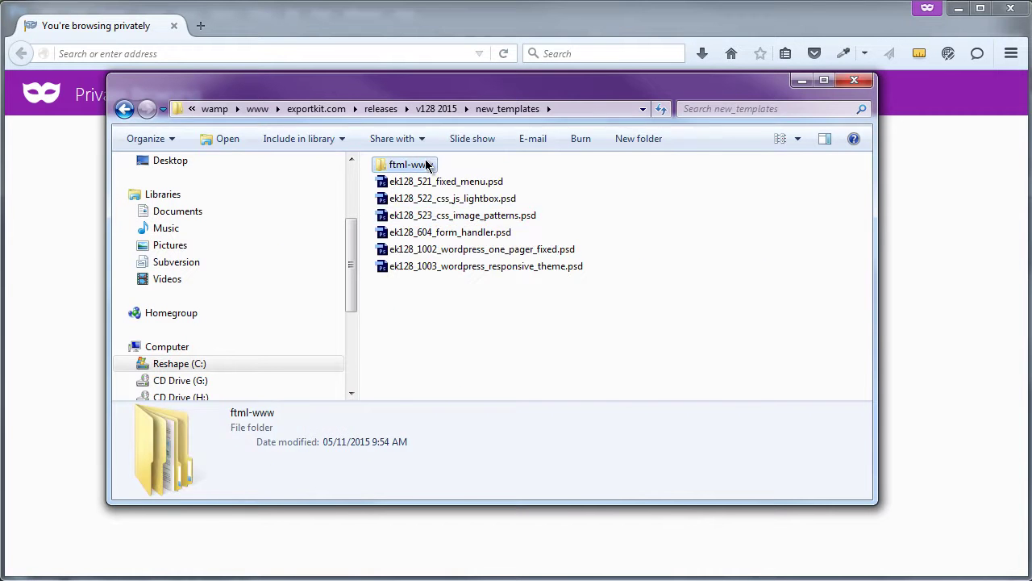
double_click(414, 184)
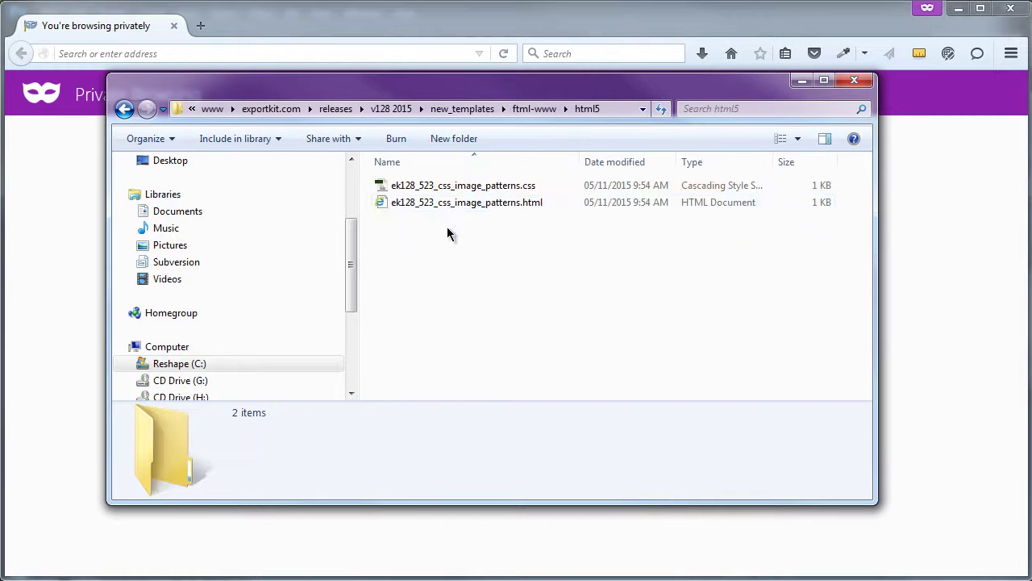
drag(495, 206, 60, 218)
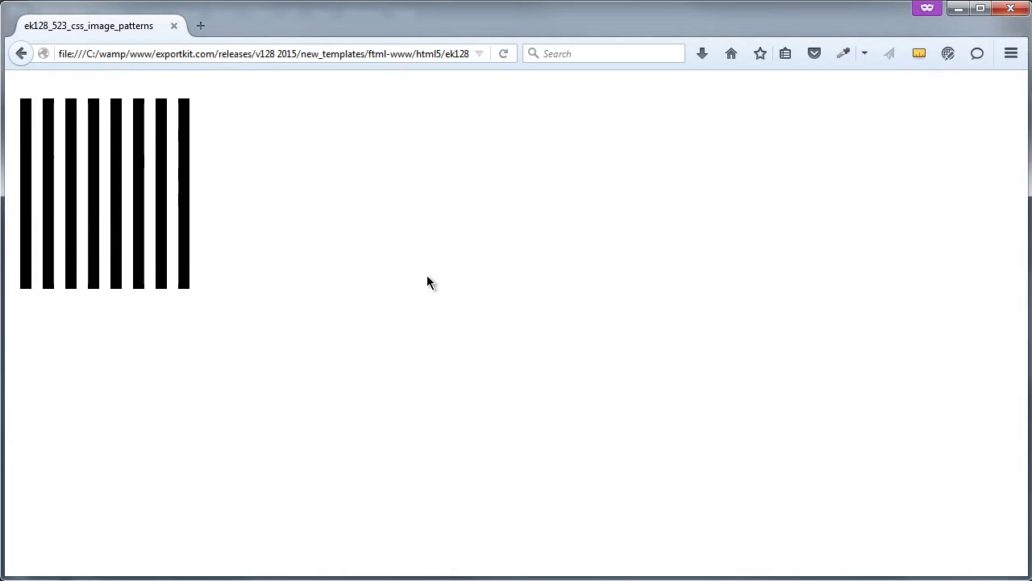
Switch back to Photoshop, uncover the canvas, and move the black-and-white pattern tile to the middle of the dark rectangle.
key(alt+Tab)
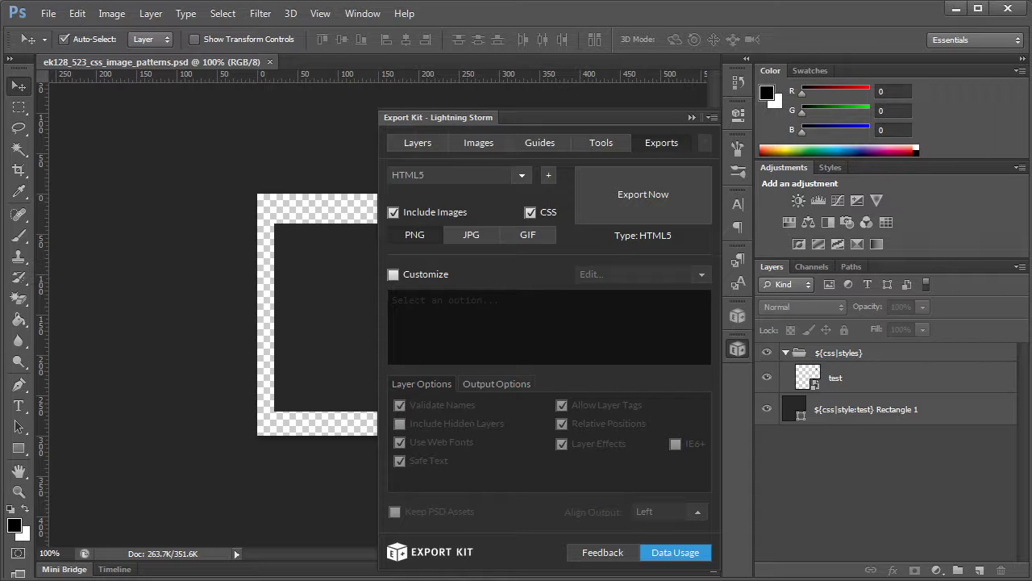
drag(646, 121, 910, 113)
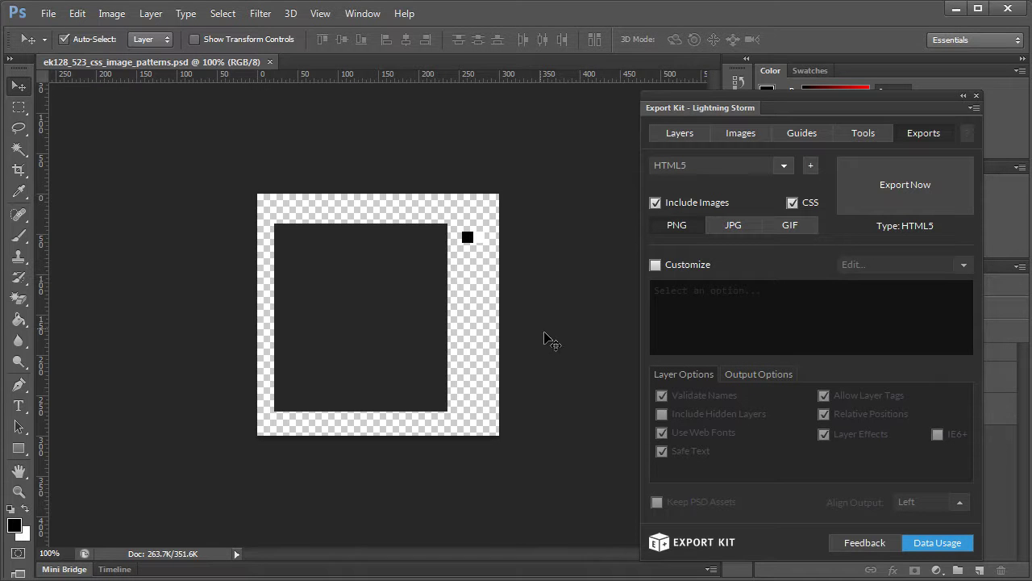
drag(476, 235, 363, 323)
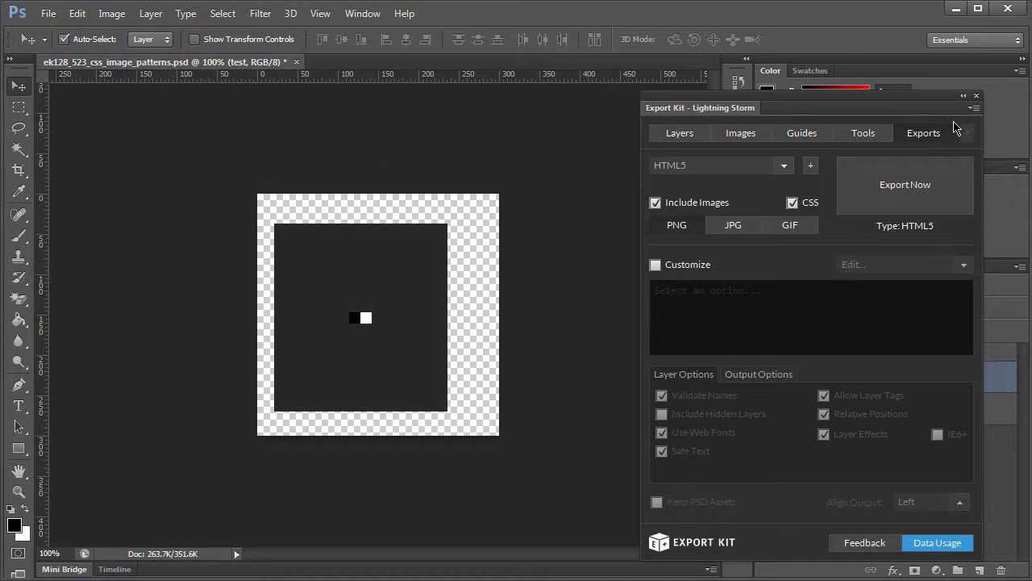
Collapse the floating Export Kit panel and dock it back among the collapsed panels.
drag(884, 103, 864, 55)
click(882, 49)
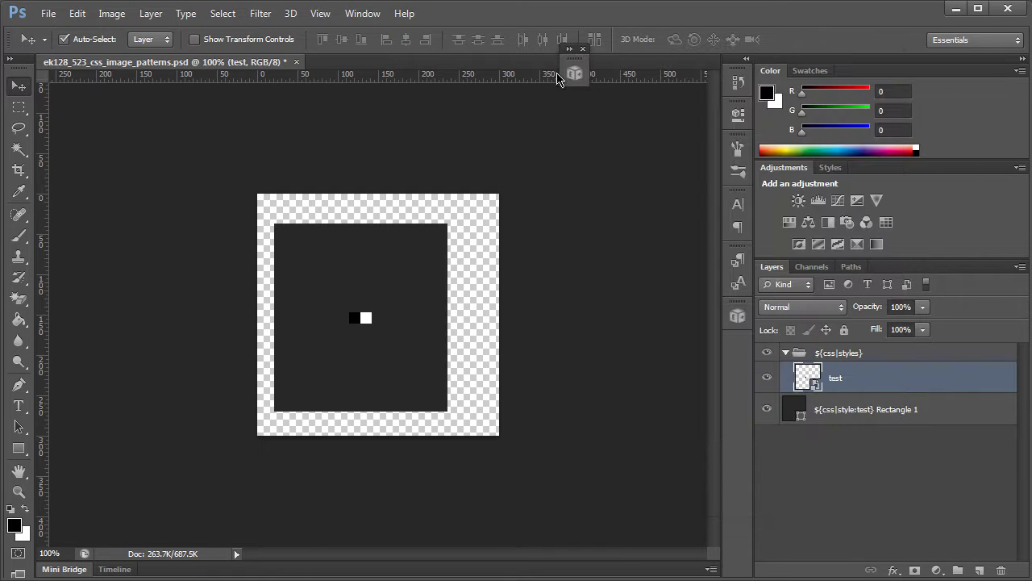
drag(575, 73, 738, 347)
Extend the canvas to 900 pixels wide, anchored at the middle left so the new space is added on the right.
click(880, 420)
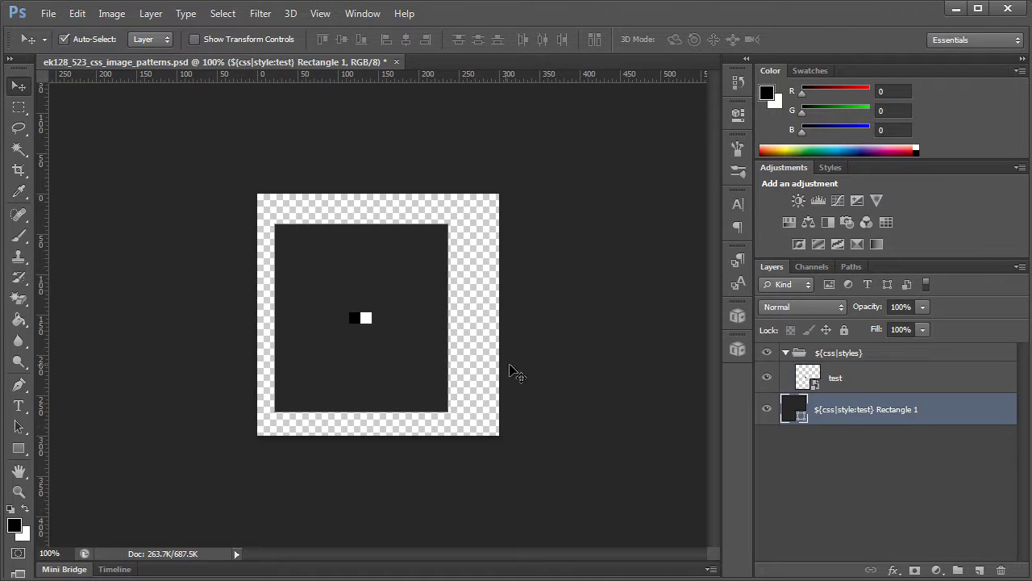
click(516, 371)
key(ctrl+alt+c)
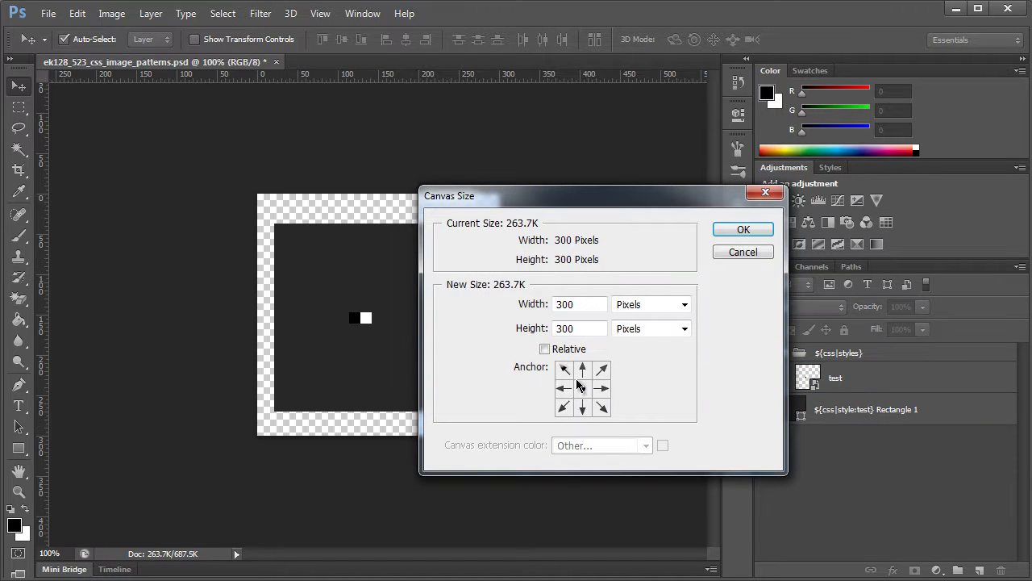
click(593, 301)
drag(593, 301, 508, 292)
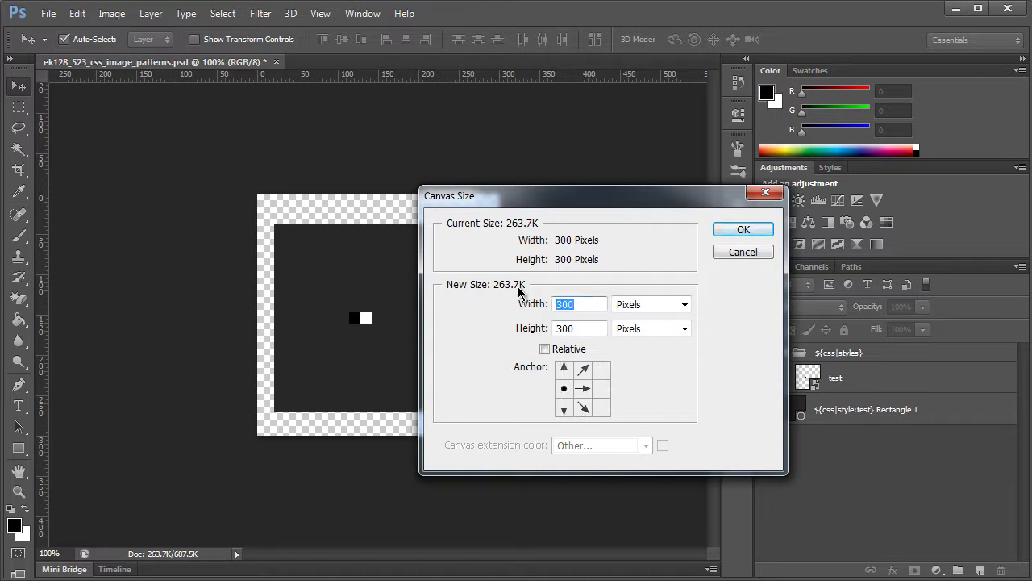
text(900)
key(Return)
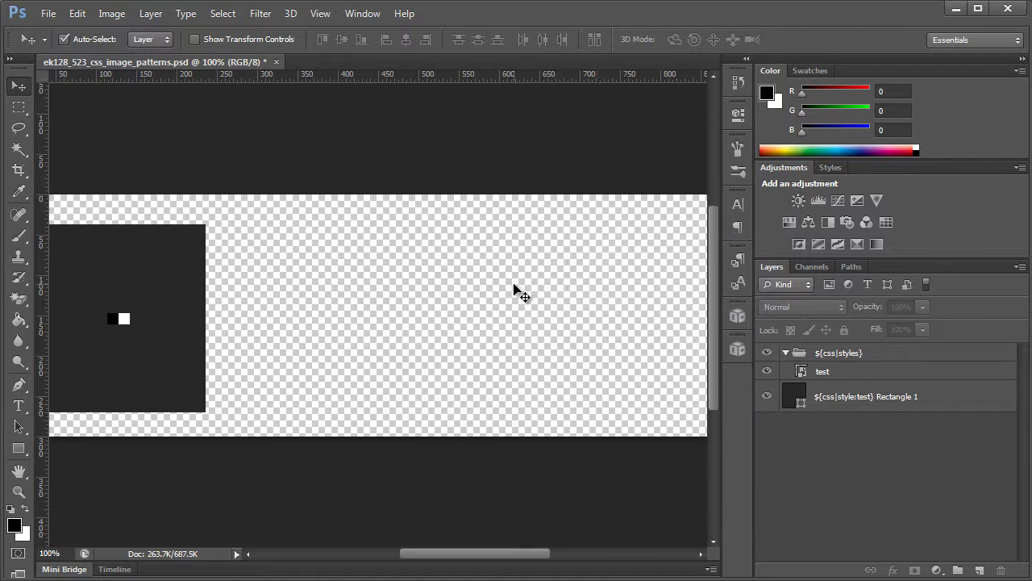
key(ctrl+0)
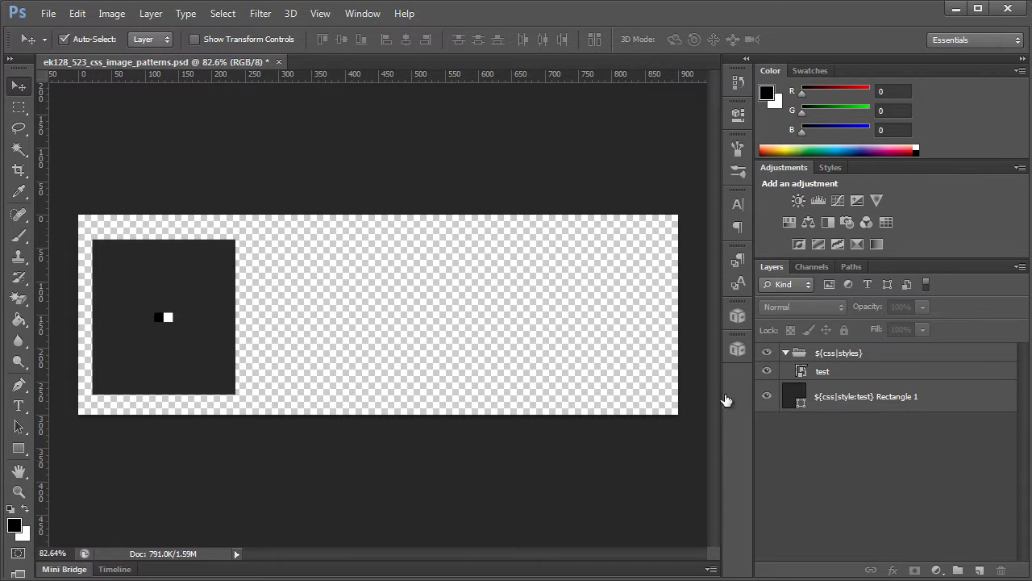
Duplicate the dark Rectangle 1 shape twice and space the three squares in a row across the canvas.
click(881, 408)
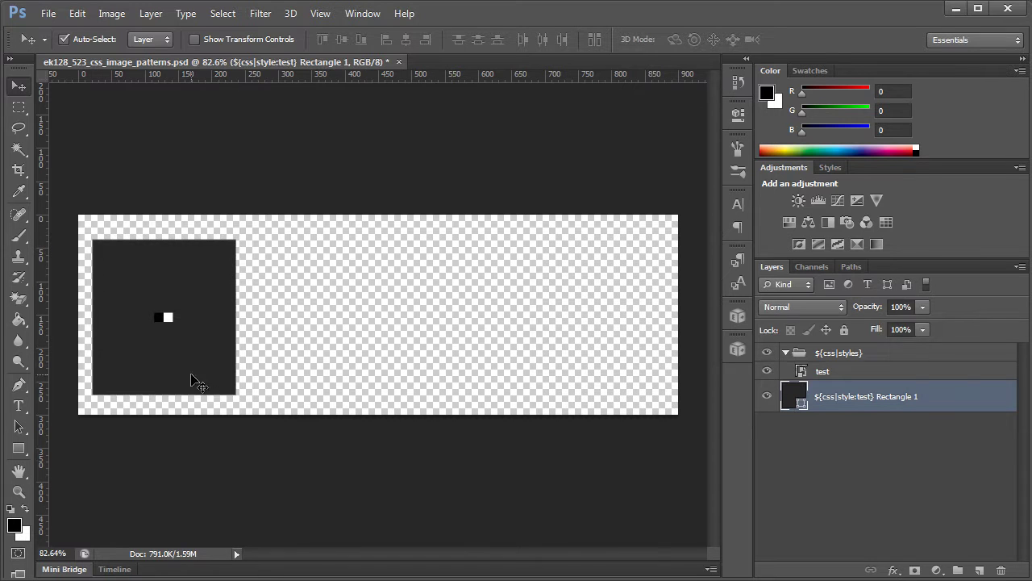
drag(203, 367, 560, 373)
click(330, 363)
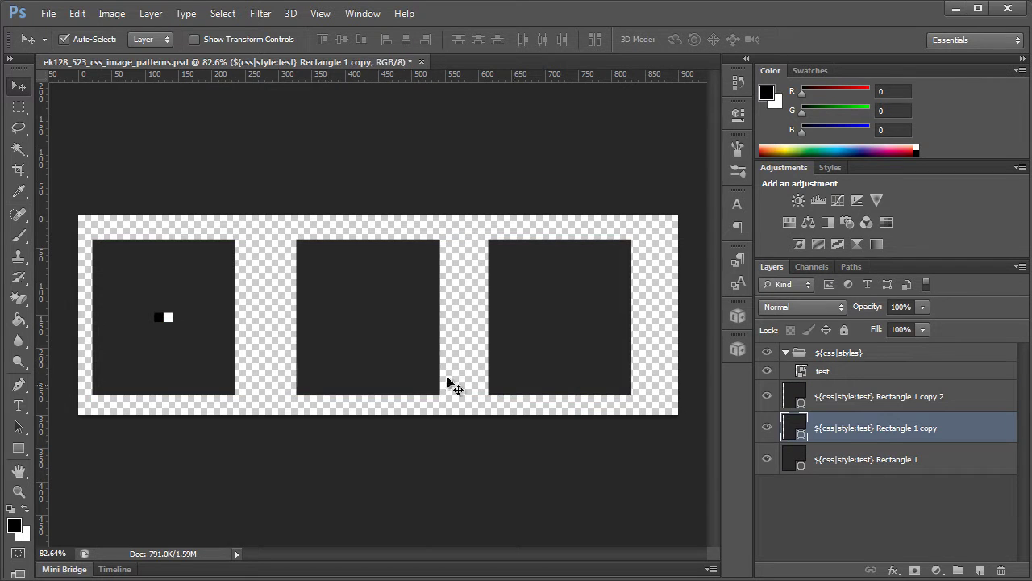
ctrl+click(943, 438)
click(944, 438)
mouse_move(401, 303)
mouse_down()
mouse_move(382, 307)
mouse_move(392, 302)
mouse_move(390, 318)
mouse_move(392, 309)
mouse_up()
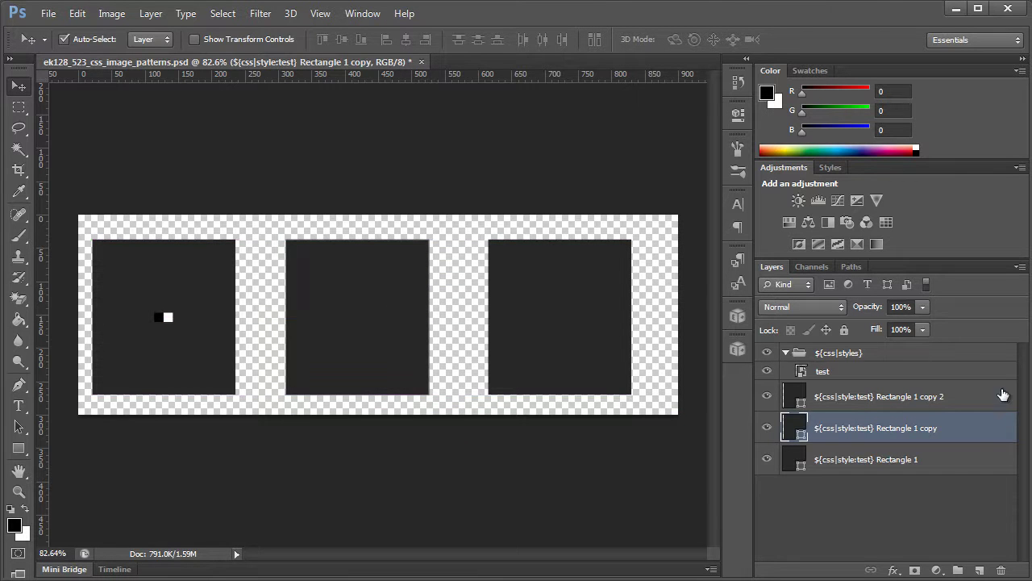
Rename the middle square's layer to "${css|style:tile2} Rectangle 1 copy".
click(942, 462)
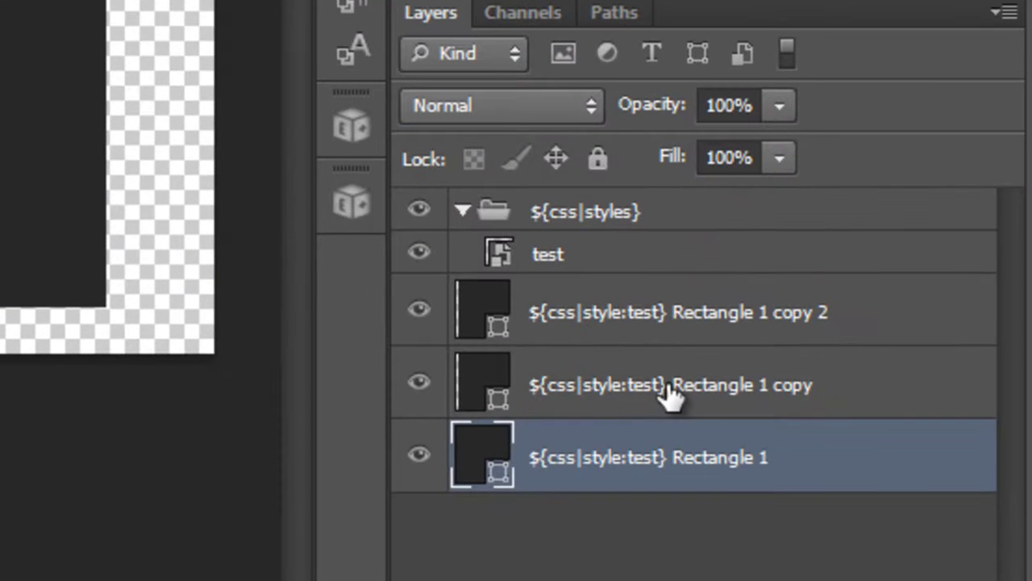
click(664, 395)
double_click(640, 390)
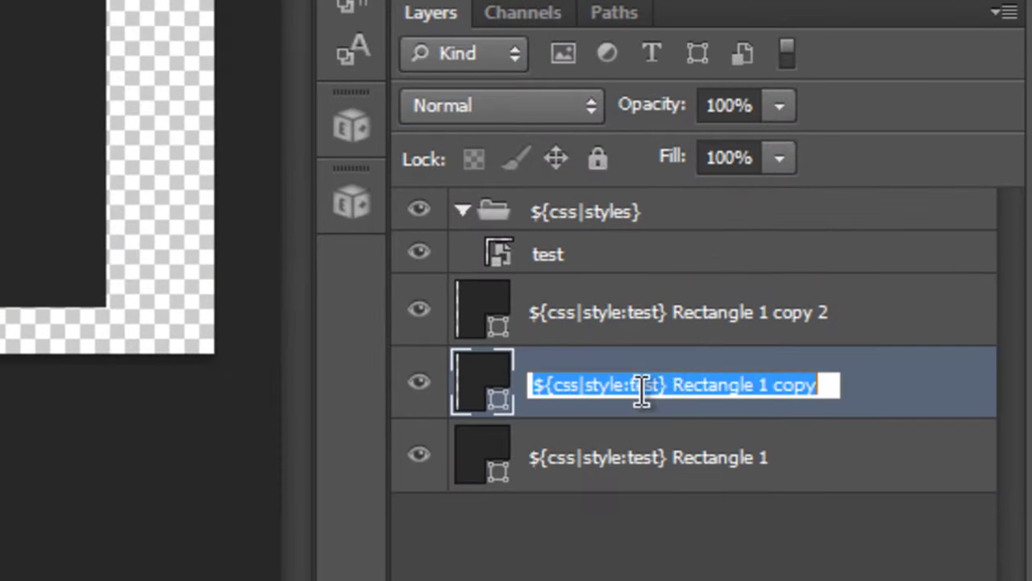
click(655, 385)
key(BackSpace)
key(BackSpace)
key(BackSpace)
key(BackSpace)
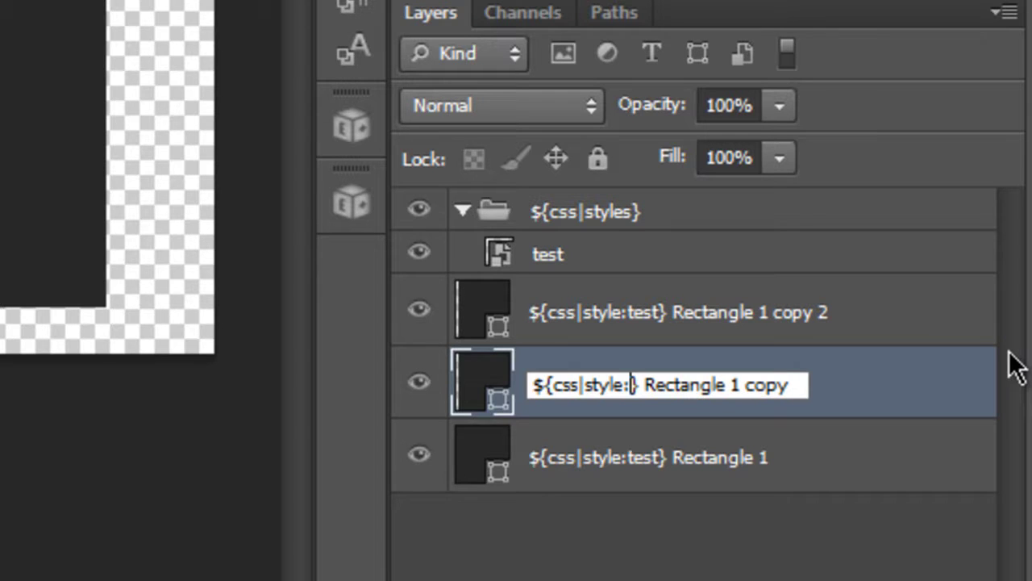
text(tile)
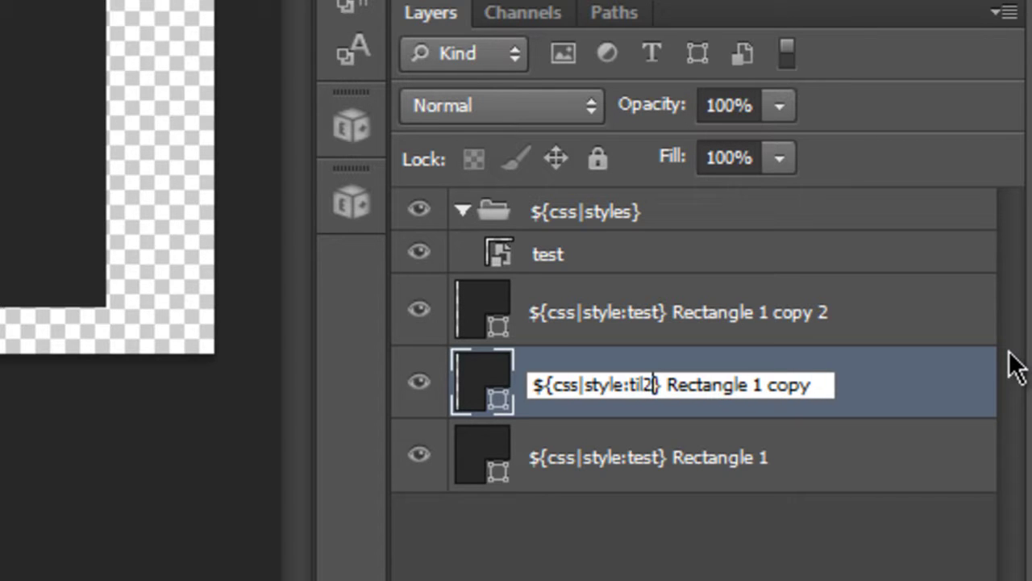
text(2)
key(Return)
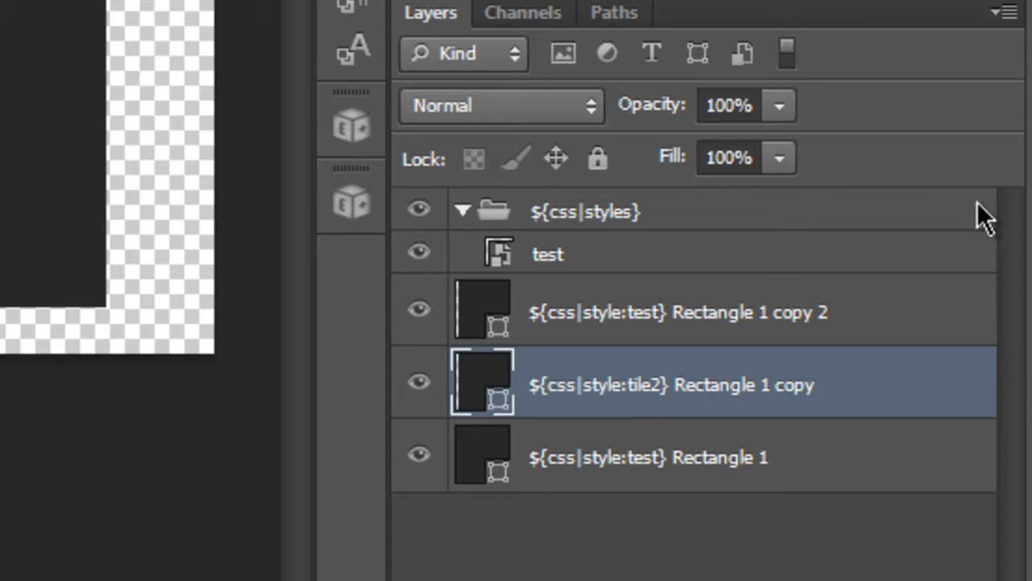
Rename the first square's layer to "${css|style:tile1} Rectangle 1".
double_click(646, 472)
click(660, 458)
key(BackSpace)
key(BackSpace)
key(BackSpace)
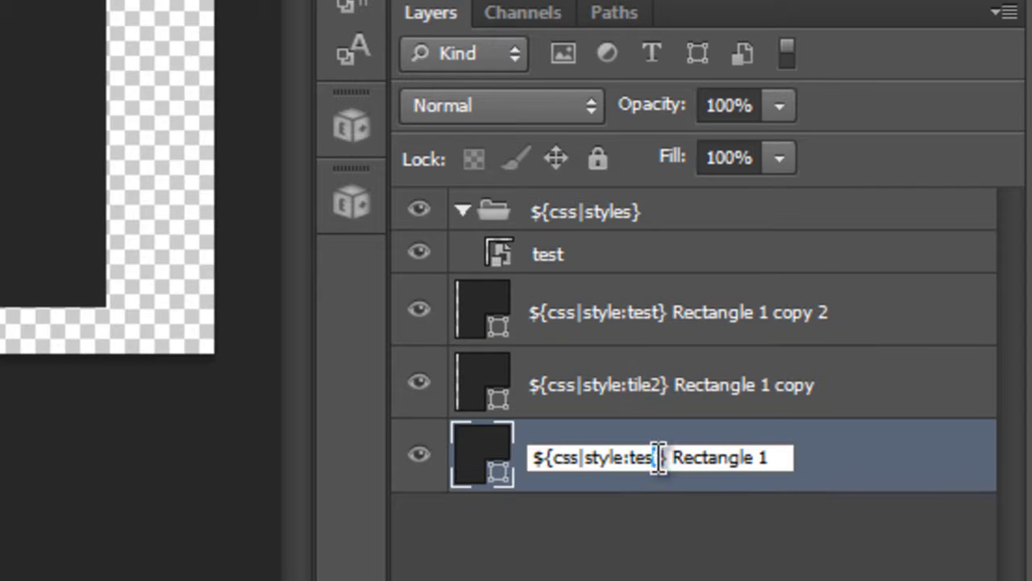
text(ile1)
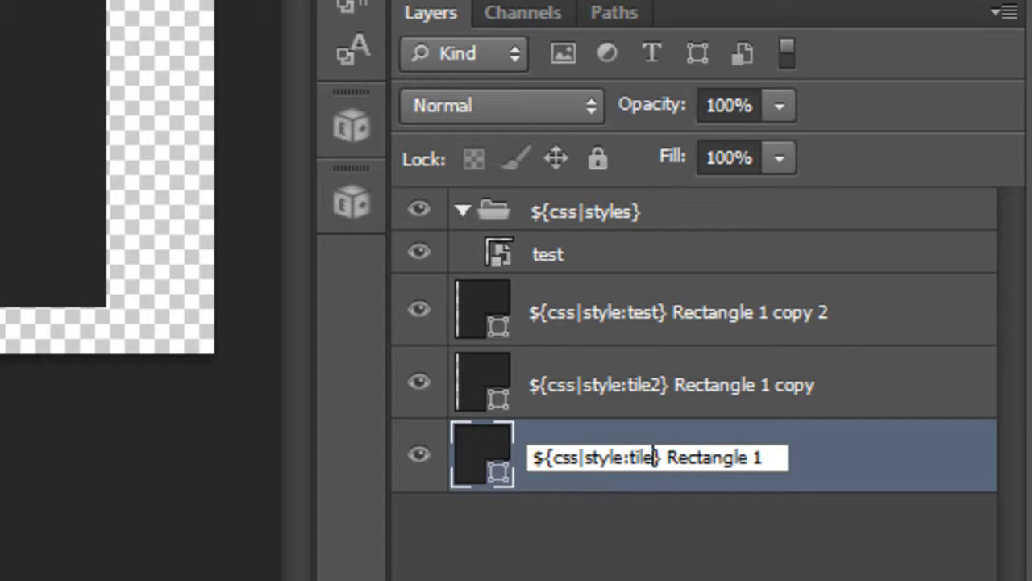
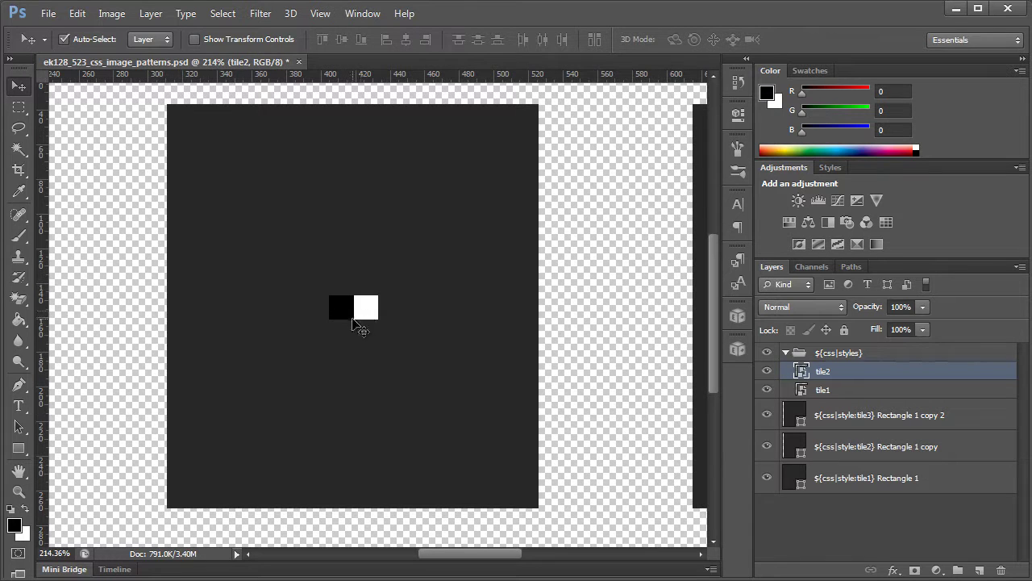
Duplicate the tile2 pattern, flip the copy to -100% width and height, and join both pieces into a 2×2 checkerboard.
drag(355, 318, 282, 343)
key(ctrl+t)
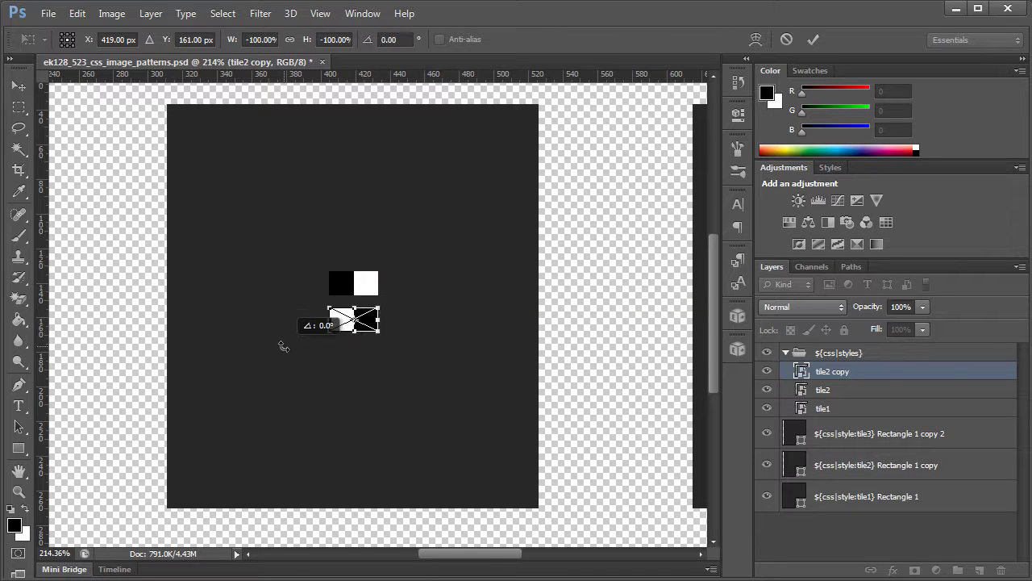
key(Return)
drag(369, 291, 369, 302)
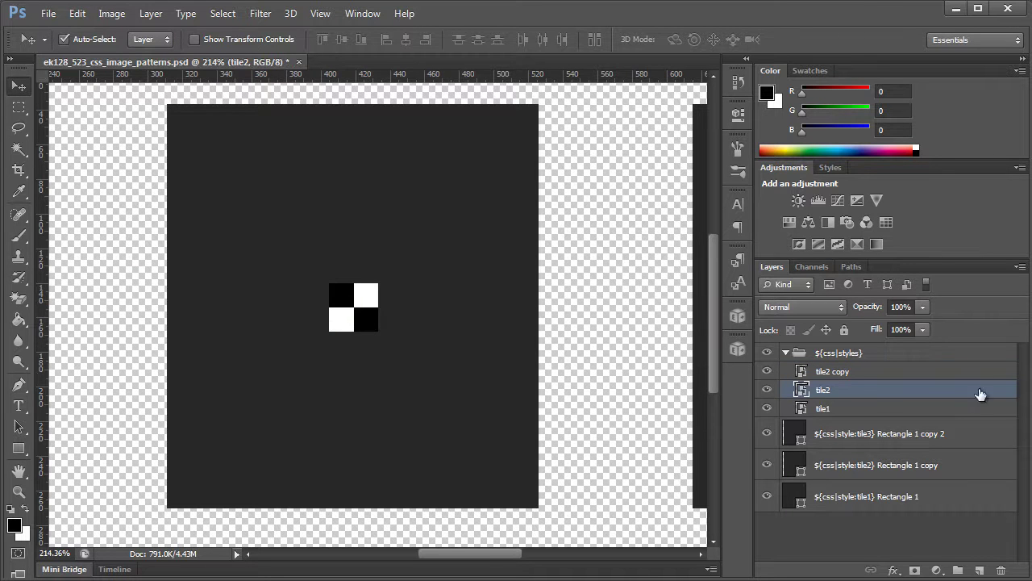
Combine the tile2 and tile2 copy layers into one smart object and name it "tile2".
shift+click(847, 371)
right_click(862, 388)
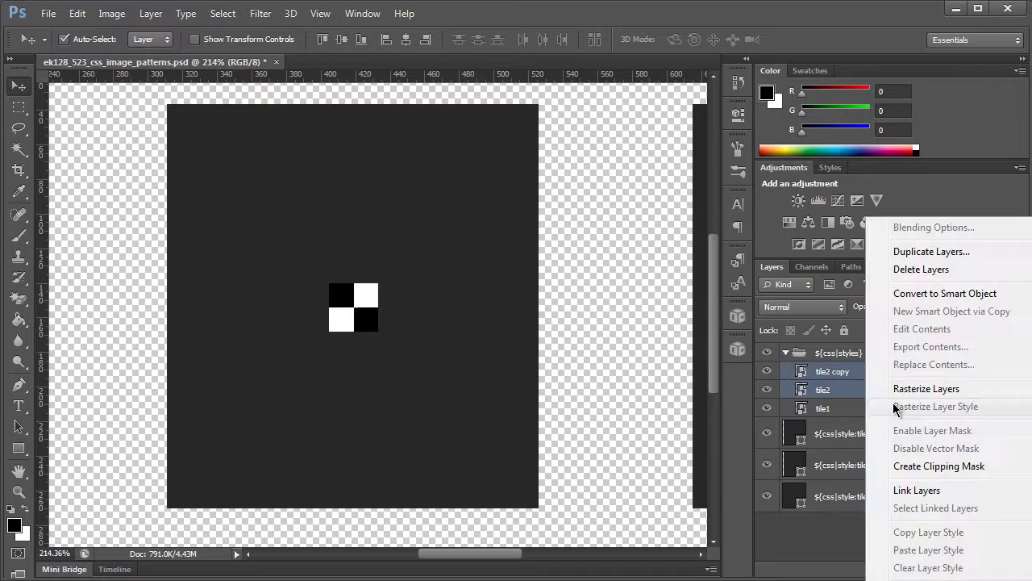
click(968, 309)
double_click(840, 371)
click(853, 371)
key(Return)
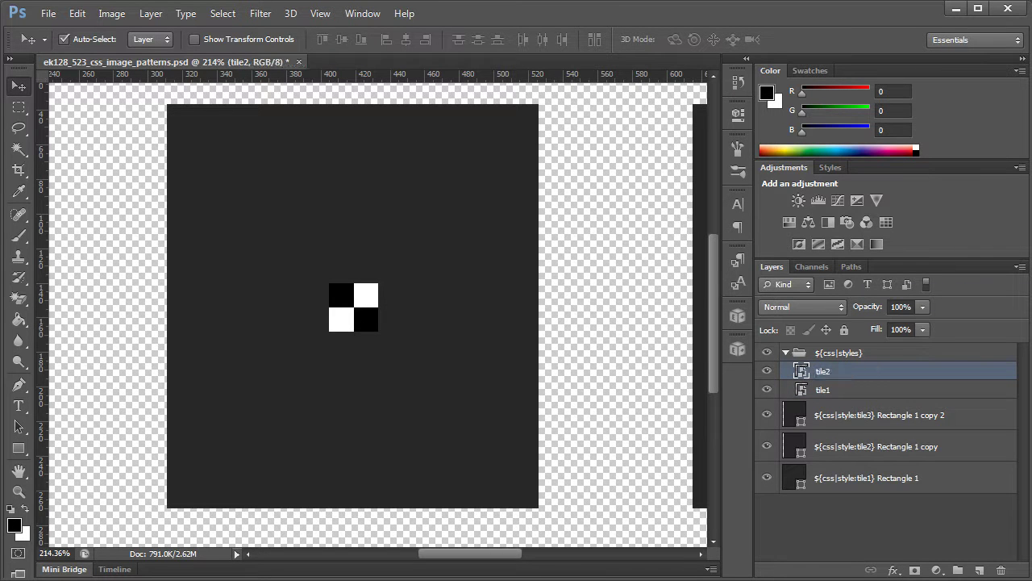
click(629, 345)
Draw a 38 px black square with a 10 pt white stroke in the third dark square and position it near the centre.
key(ctrl+1)
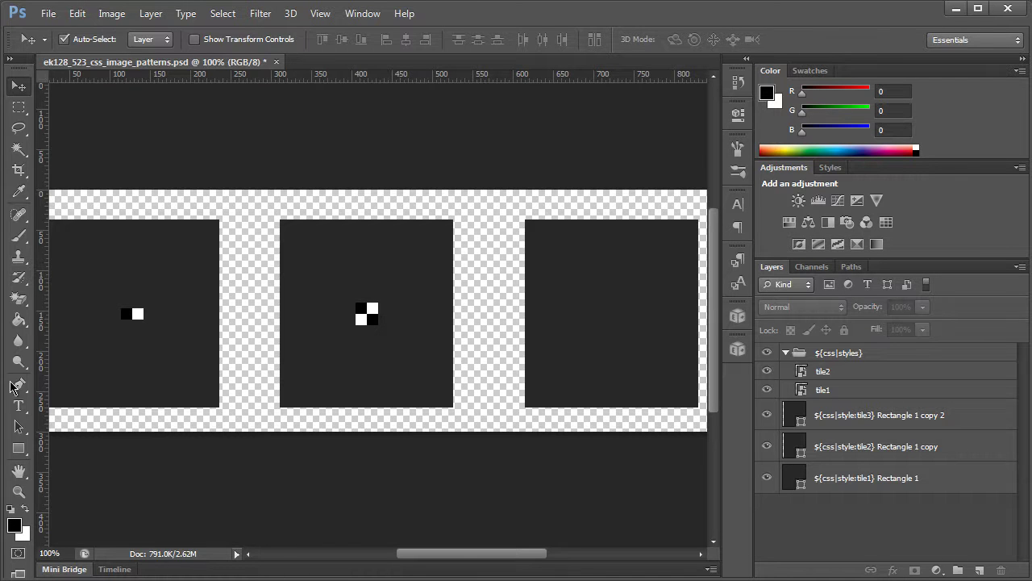
click(19, 448)
drag(606, 303, 642, 332)
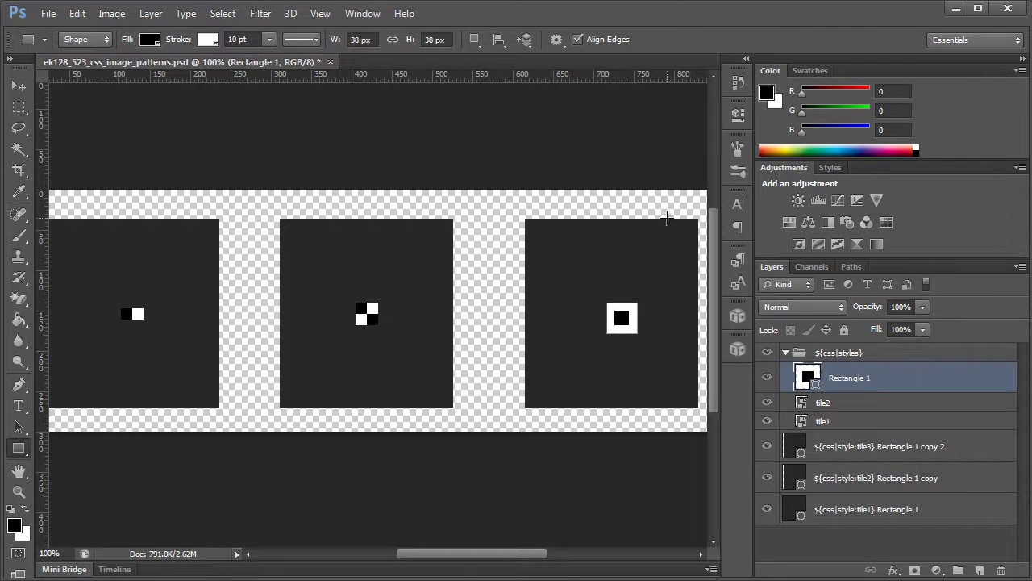
key(v)
drag(619, 329, 615, 324)
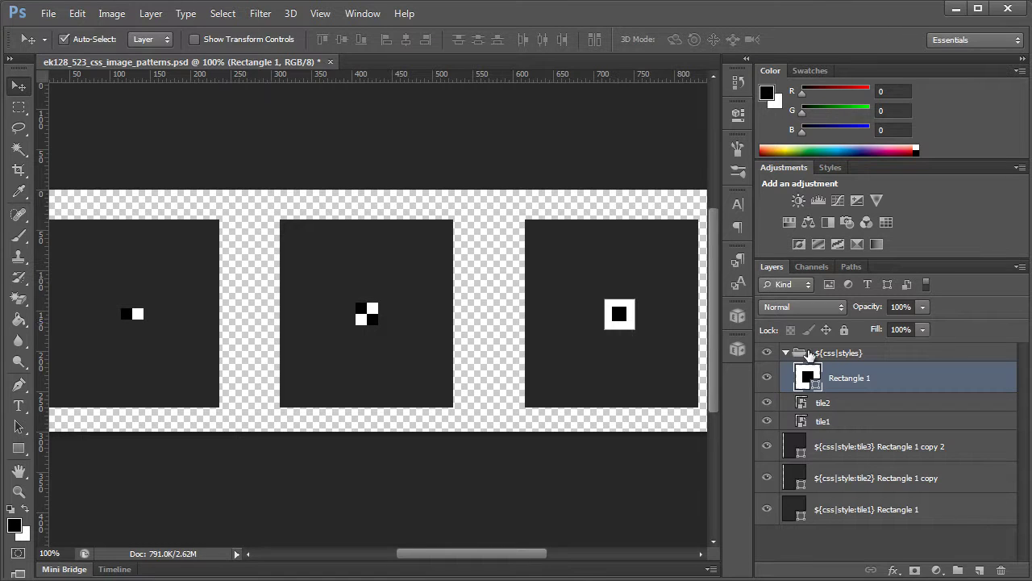
Convert the new white-framed square layer to a smart object and rename it "tile3".
right_click(871, 382)
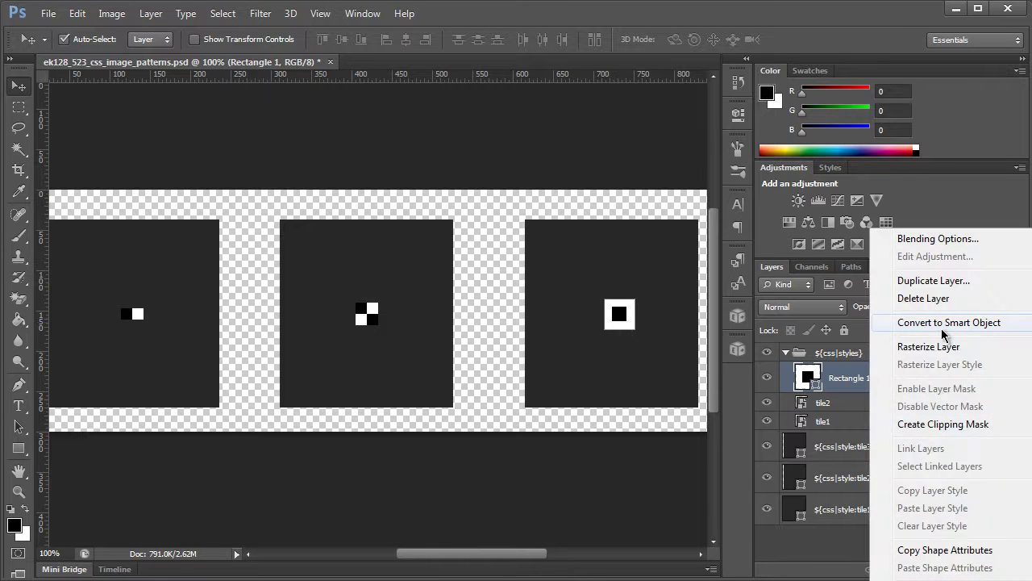
click(946, 324)
double_click(837, 373)
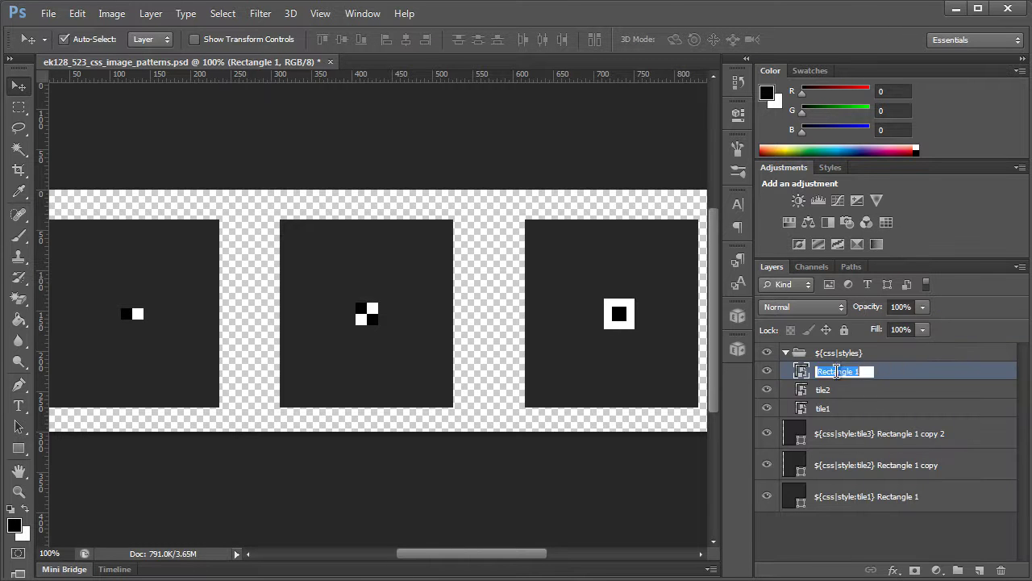
text(t)
key(Return)
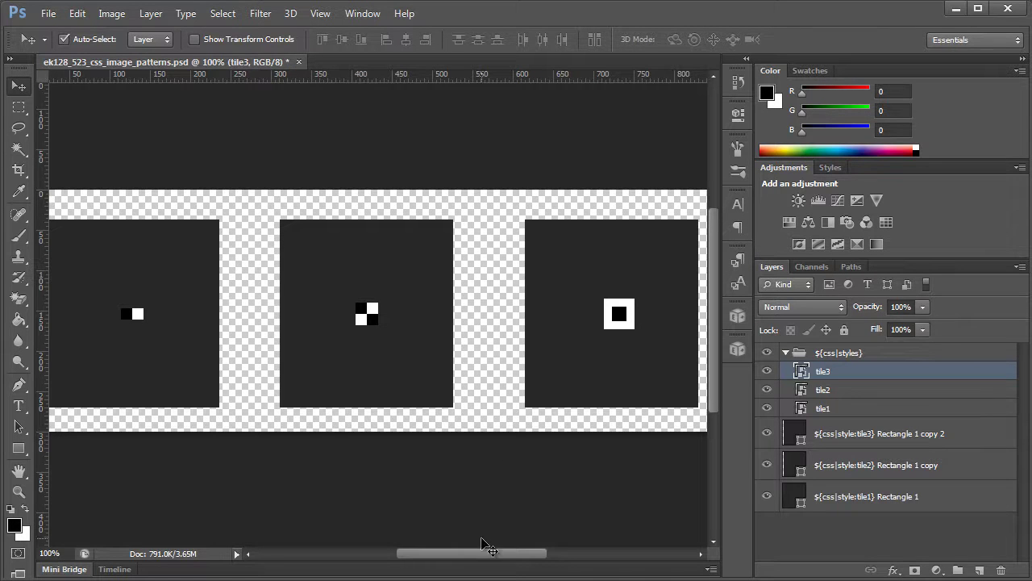
Shift the tile3 pattern slightly sideways toward the centre of the third dark square and deselect it.
click(691, 489)
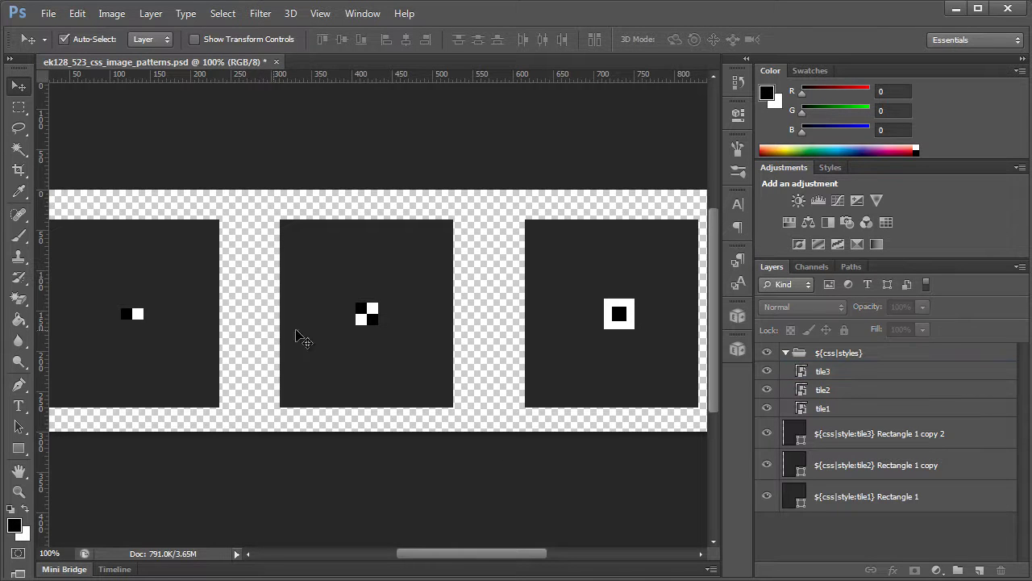
drag(627, 315, 623, 320)
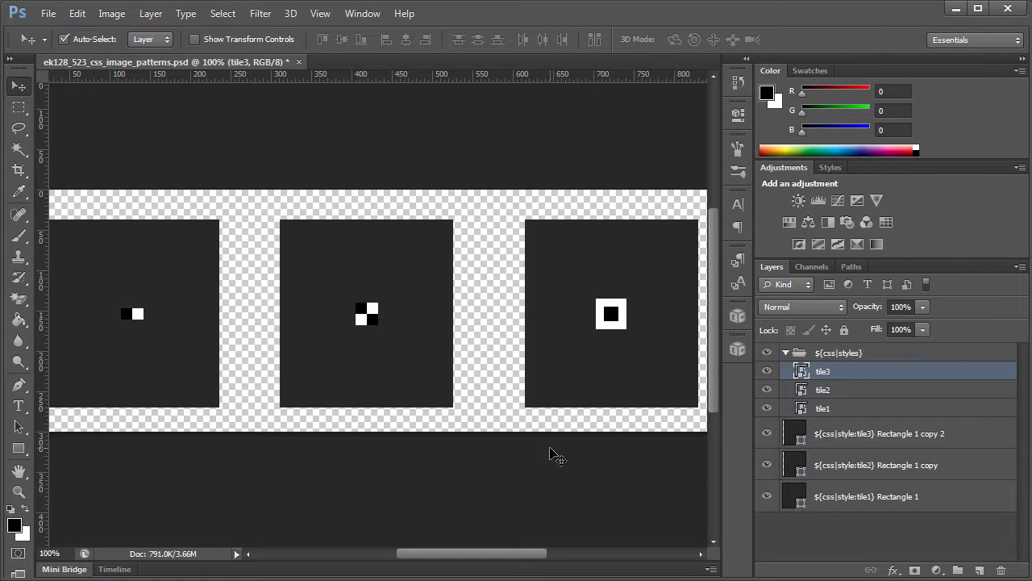
click(488, 480)
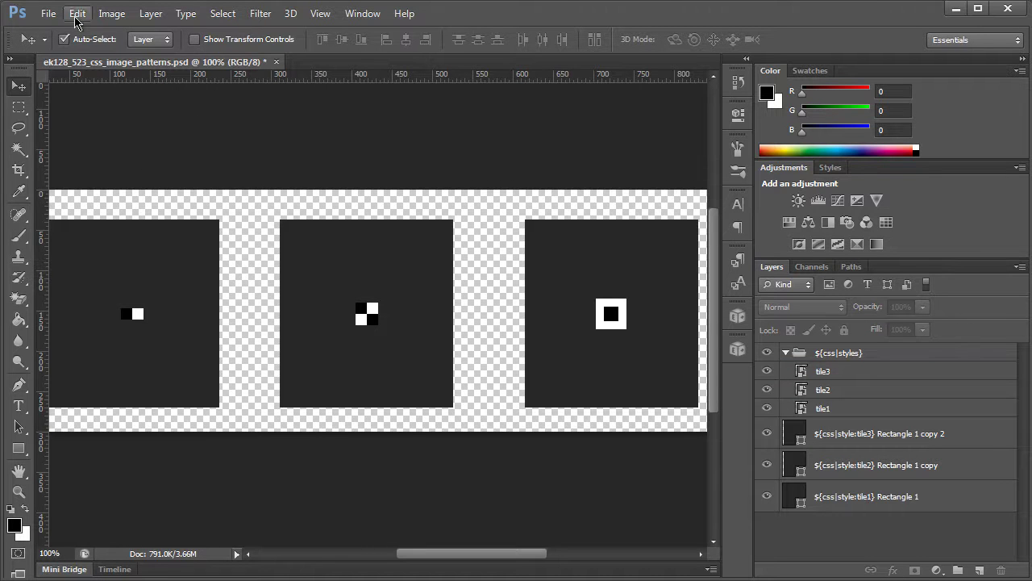
Save the document under the new name ek128_523_css_image_patterns_full.psd.
click(49, 13)
click(111, 203)
drag(572, 318, 579, 318)
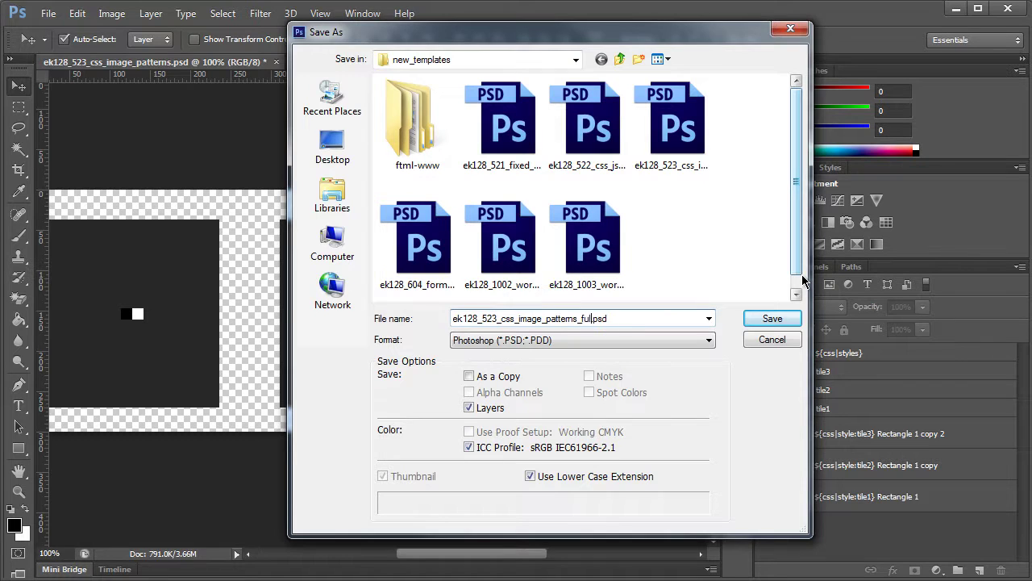
key(Return)
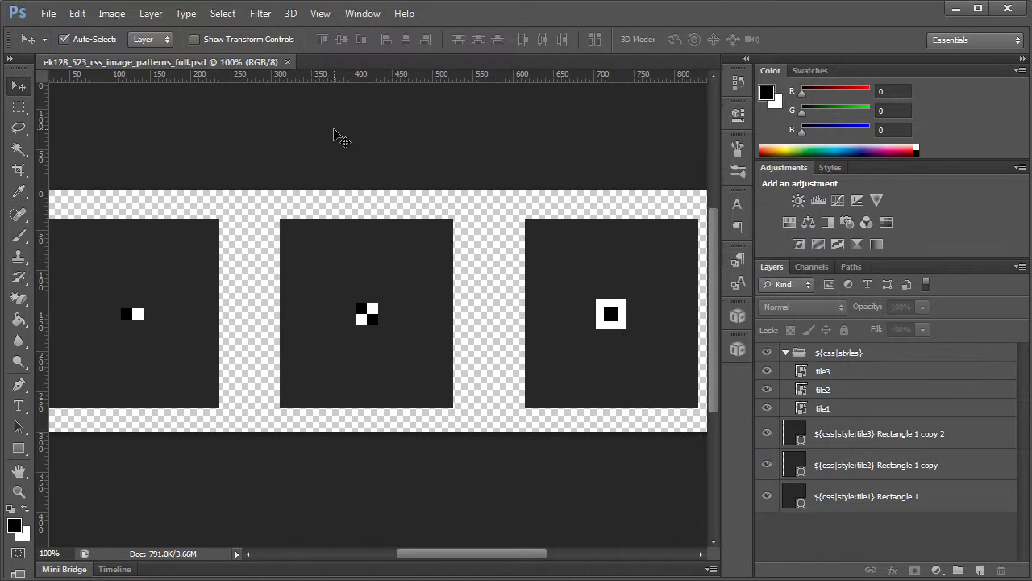
Export the document as HTML5 with Export Kit, including PNG images and CSS.
drag(737, 348, 742, 355)
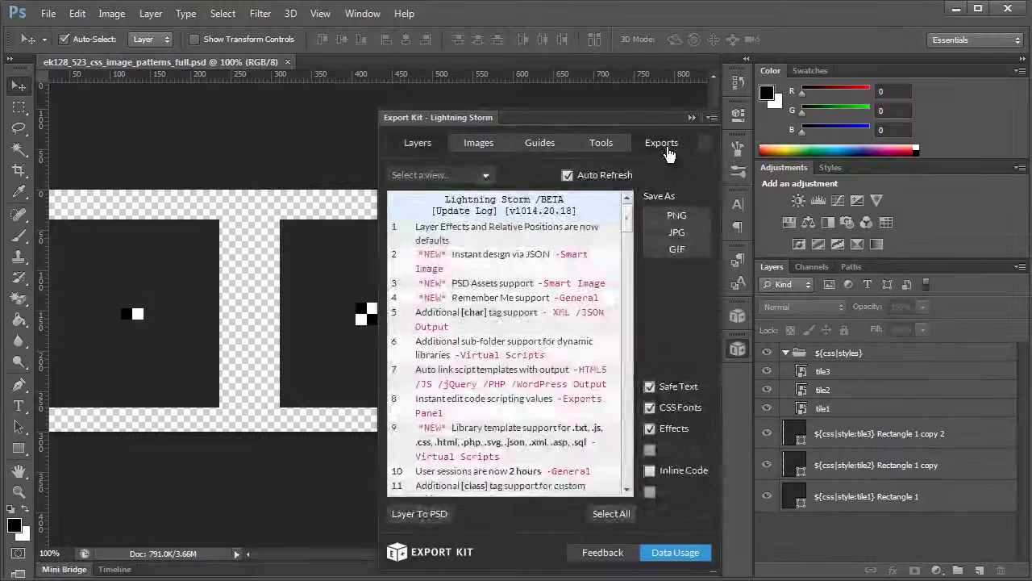
click(663, 143)
click(515, 178)
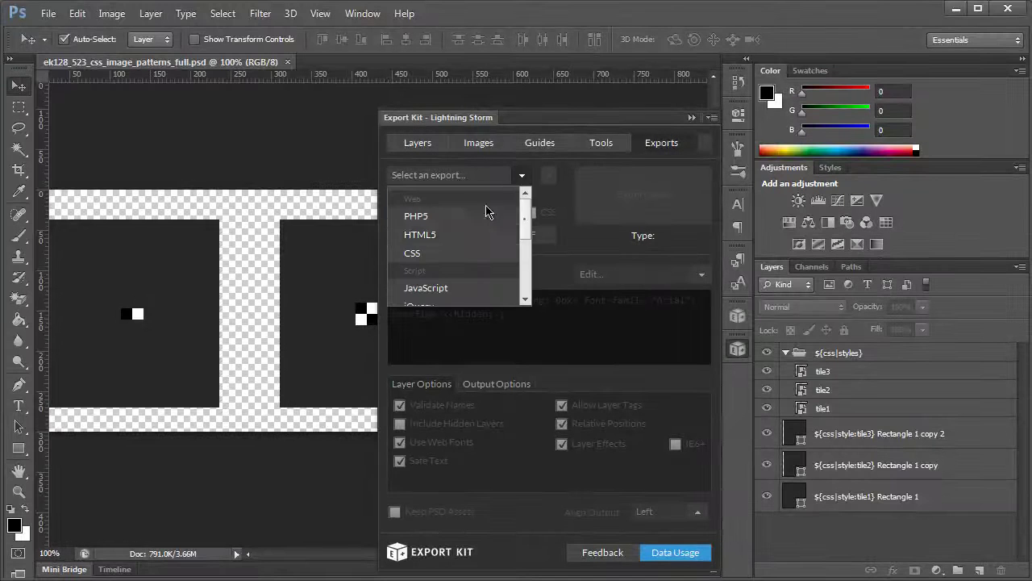
click(452, 236)
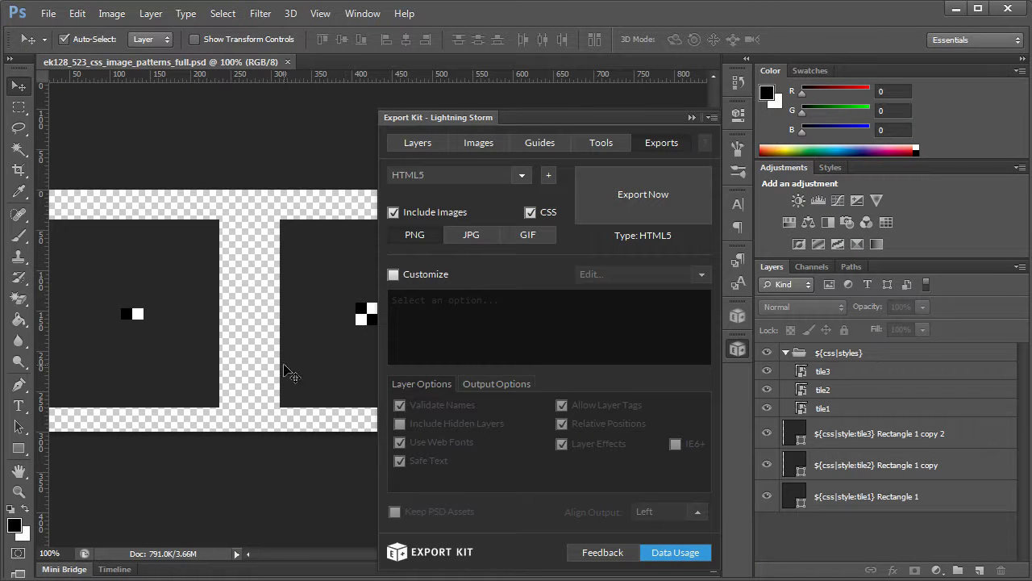
click(660, 202)
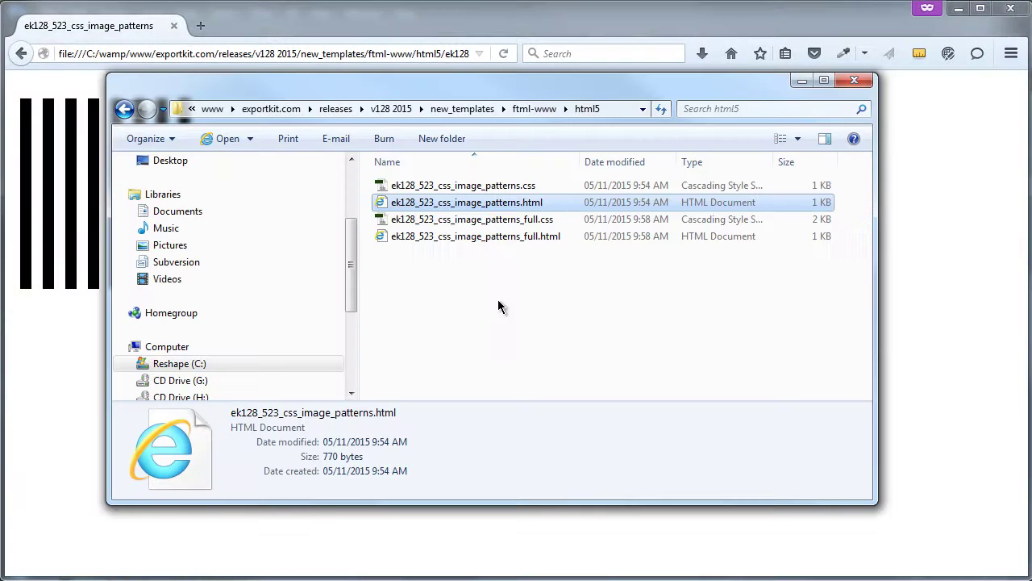
Open the exported ek128_523_css_image_patterns_full.html in the web browser to view the tiled patterns.
drag(532, 238, 72, 351)
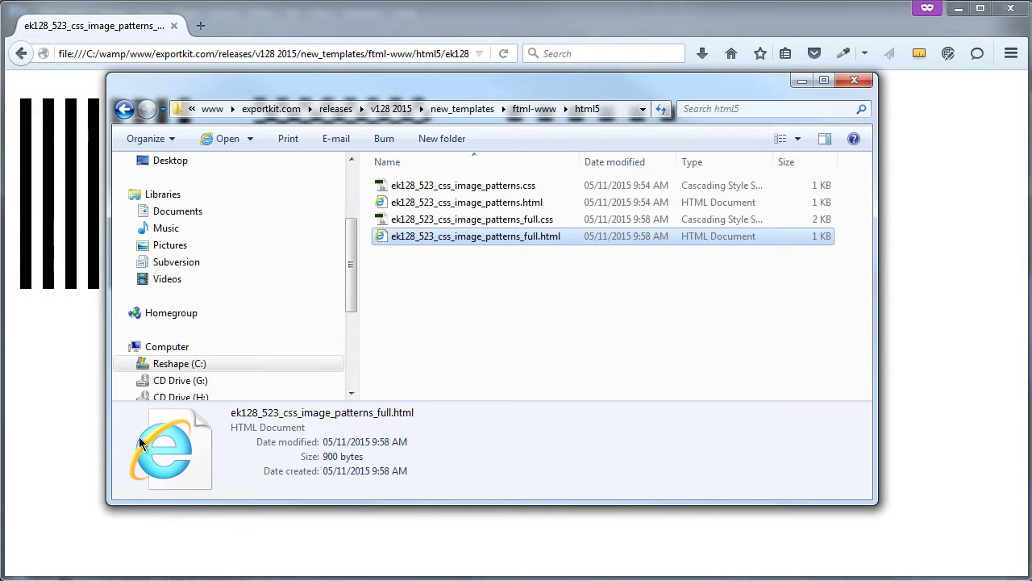
click(76, 467)
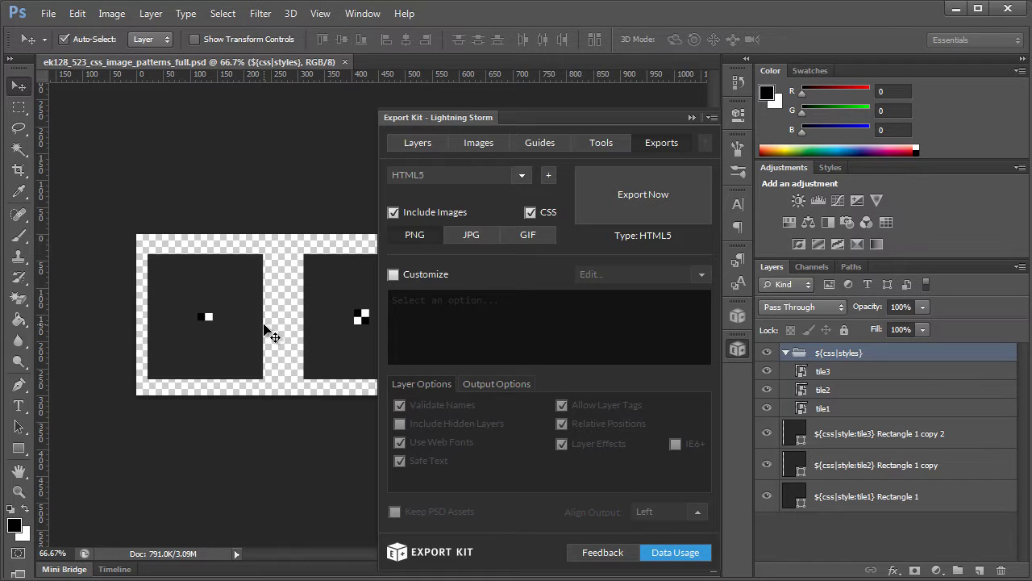
Switch back to Photoshop and select the first and middle dark squares in turn to check their style-tagged layers.
click(252, 355)
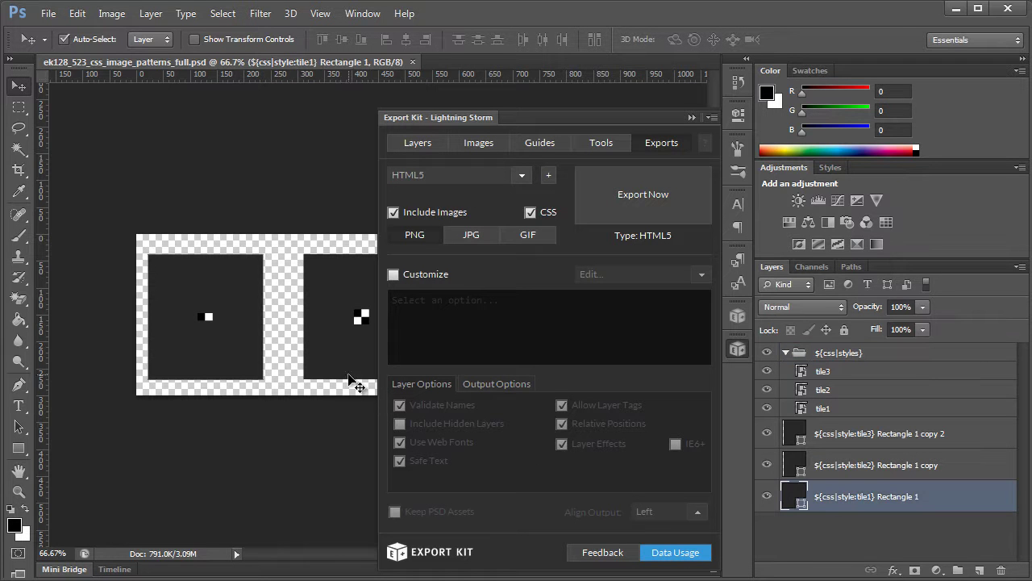
click(339, 371)
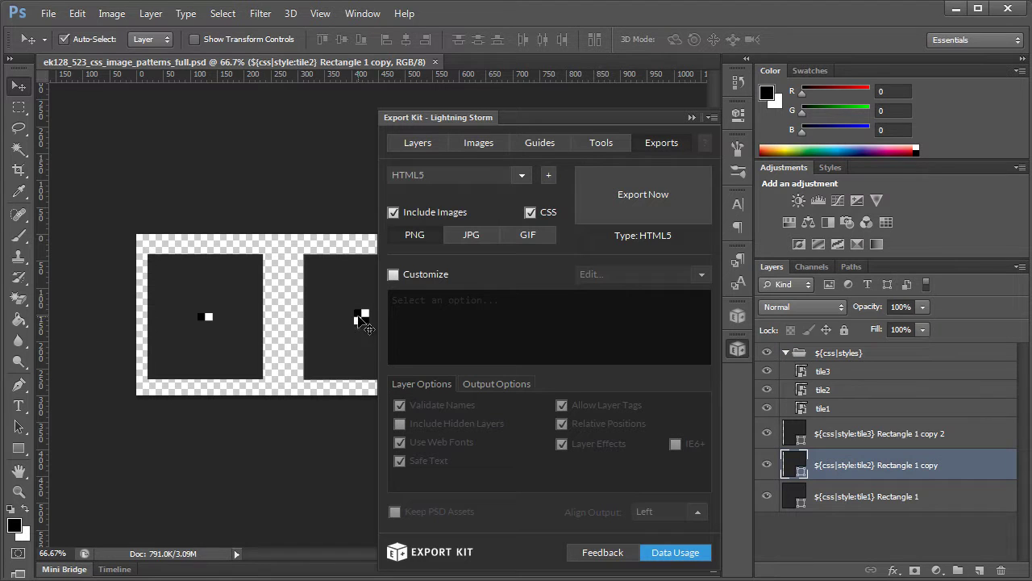